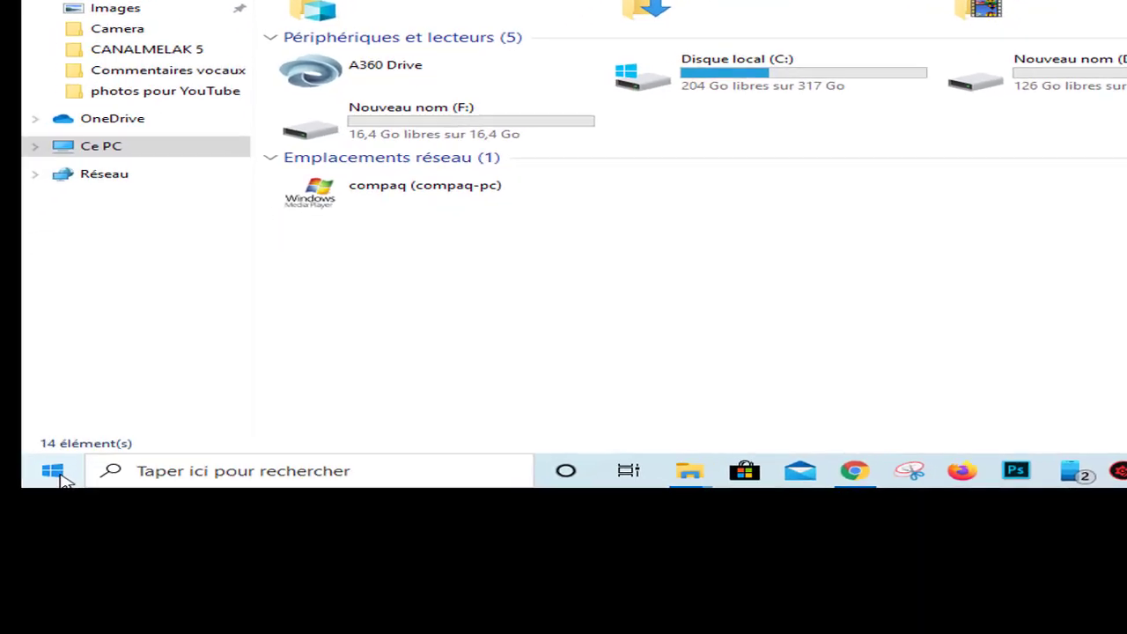
# Step: Open Disk Management (Gestion des disques) and format the 16,48 Go F: partition on Disque 0
pyautogui.rightClick(78, 432)
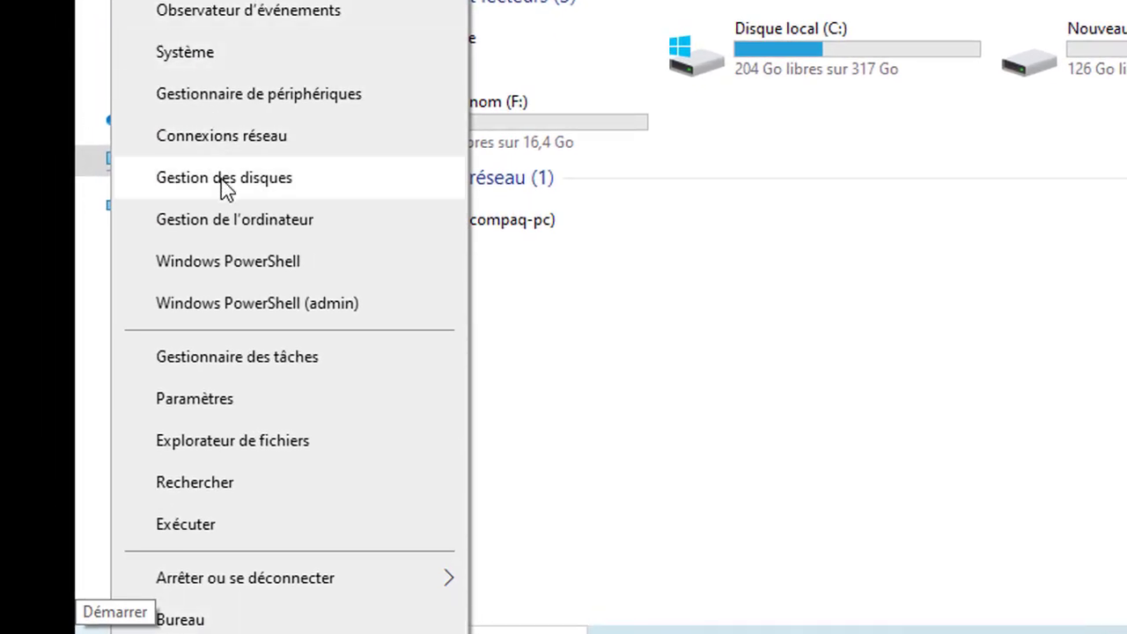
pyautogui.click(224, 180)
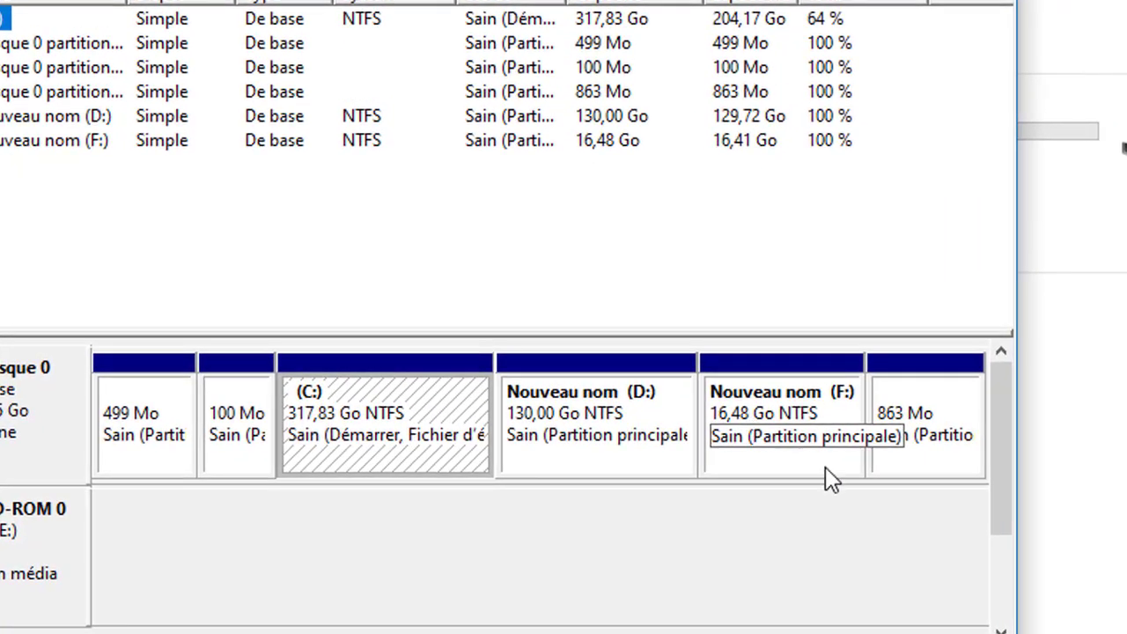
pyautogui.click(765, 392)
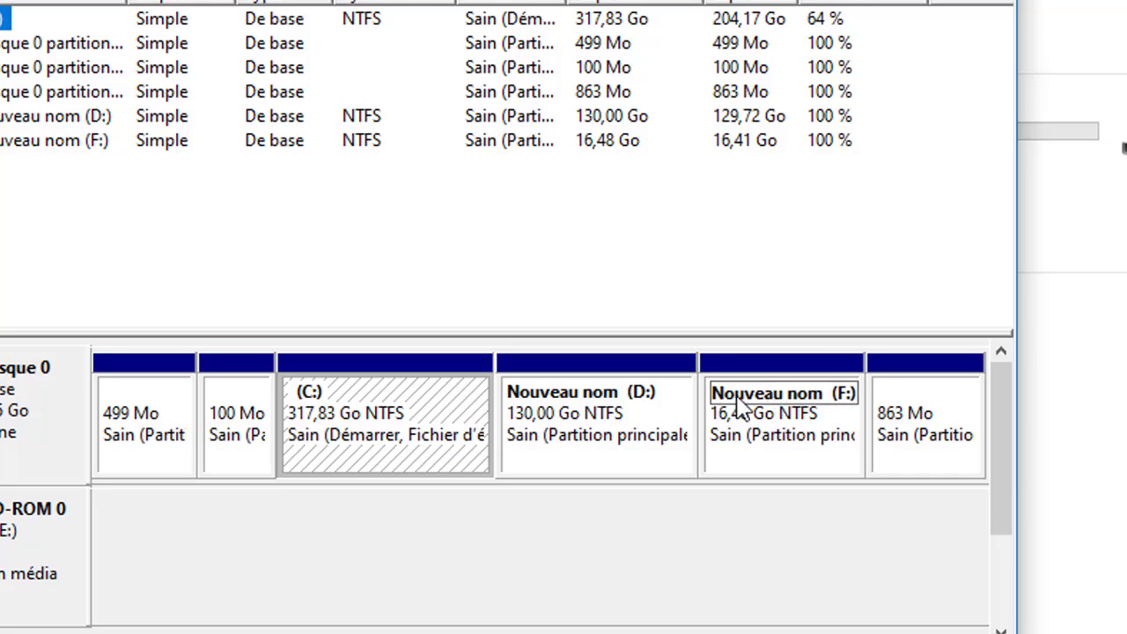
pyautogui.rightClick(759, 440)
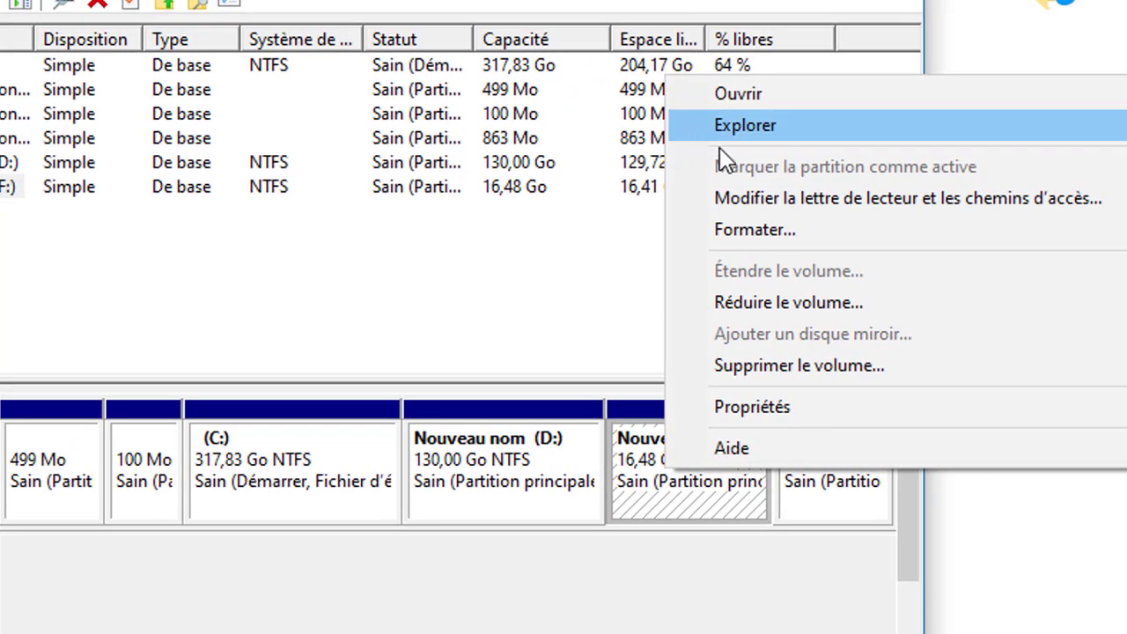
pyautogui.click(736, 238)
pyautogui.press('Return')
pyautogui.click(720, 407)
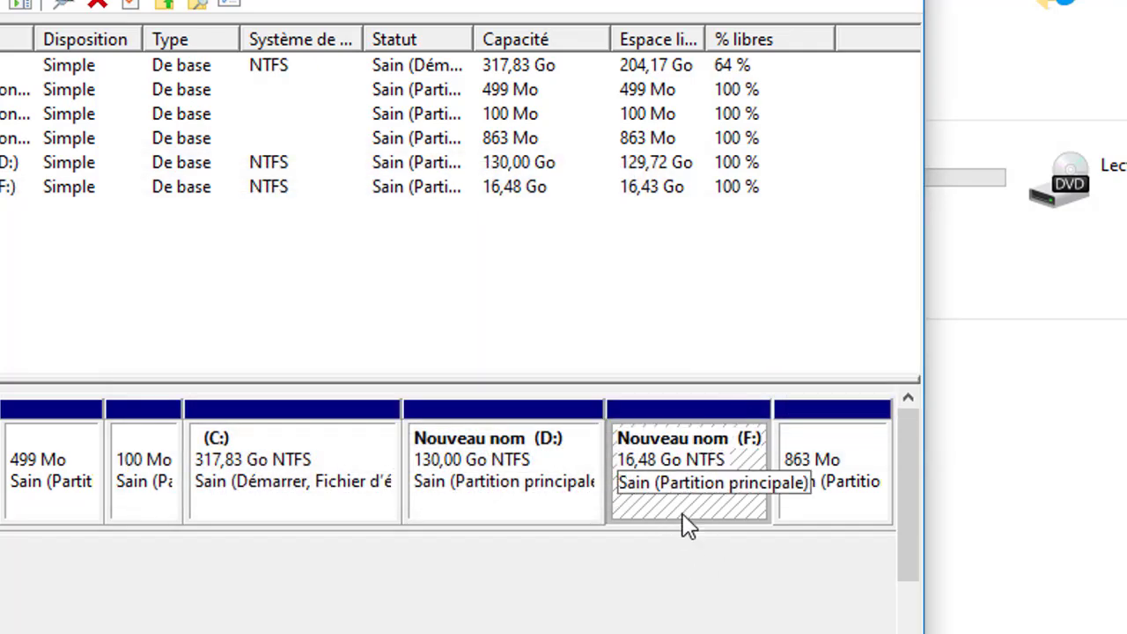
# Step: Delete the F: volume on Disque 0 so its space becomes unallocated
pyautogui.rightClick(679, 466)
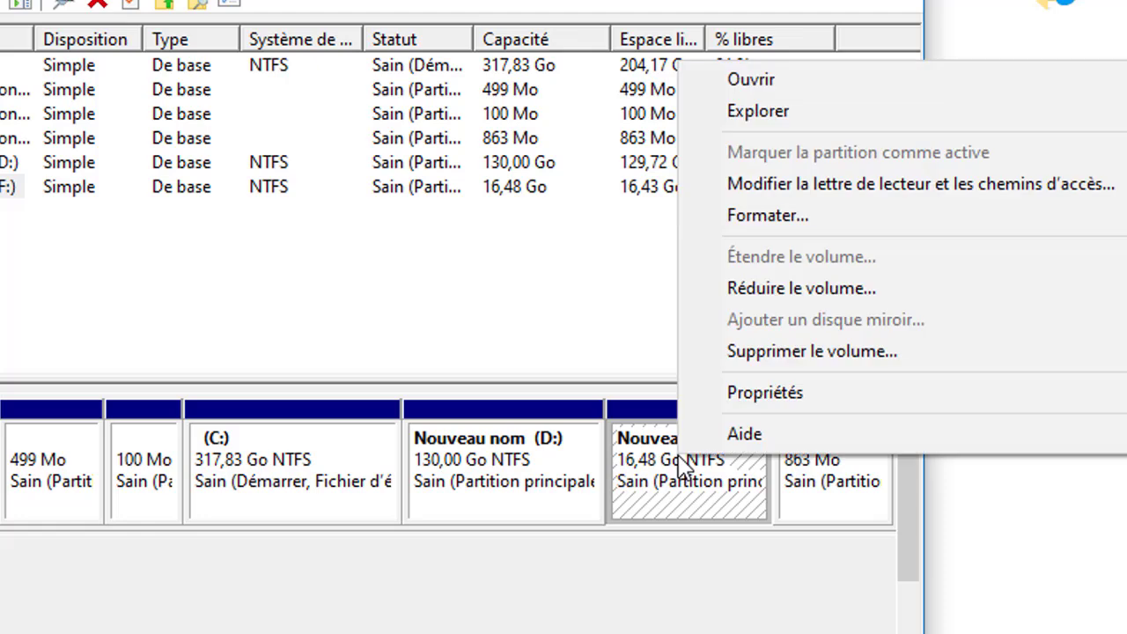
pyautogui.click(762, 360)
pyautogui.click(717, 402)
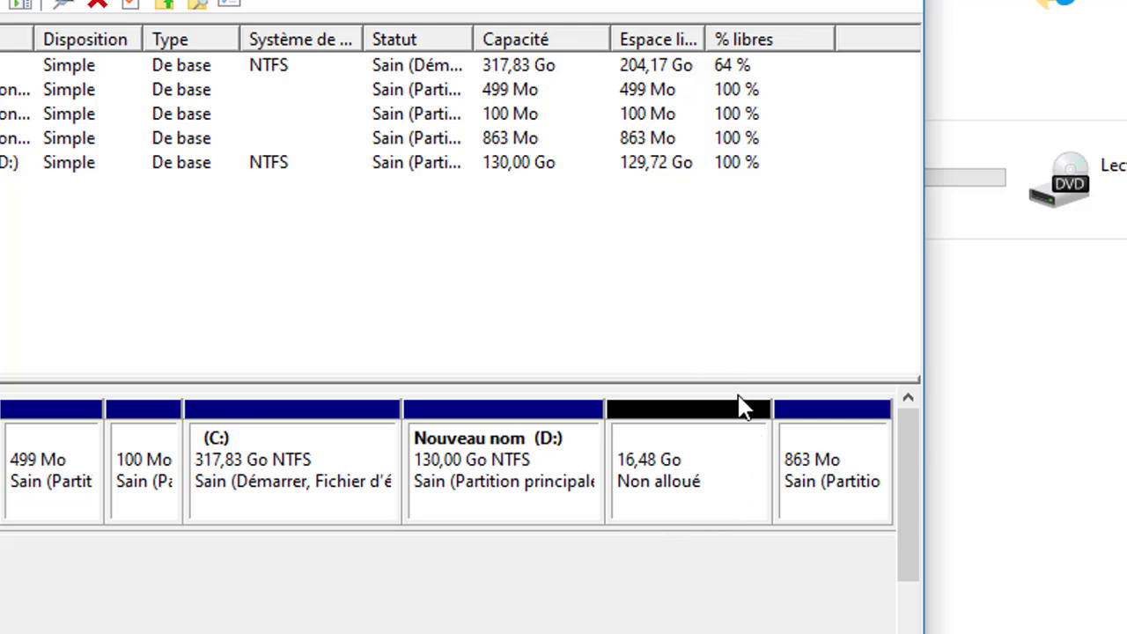
# Step: Extend the D: volume with all 16879 Mo of the adjacent unallocated space on Disque 0
pyautogui.rightClick(468, 454)
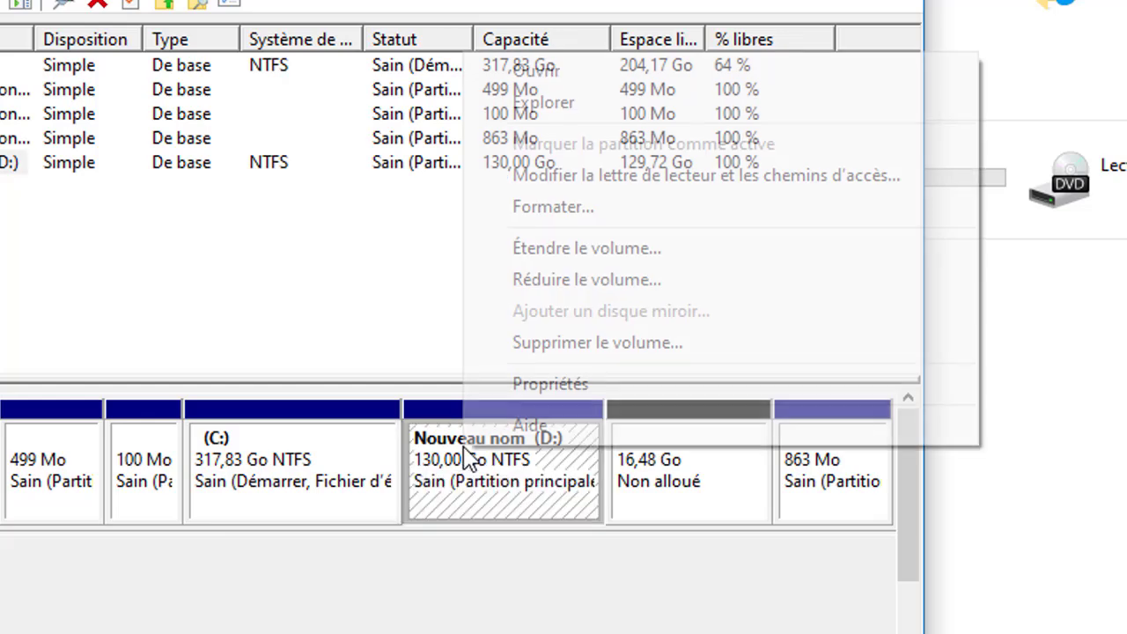
pyautogui.click(568, 248)
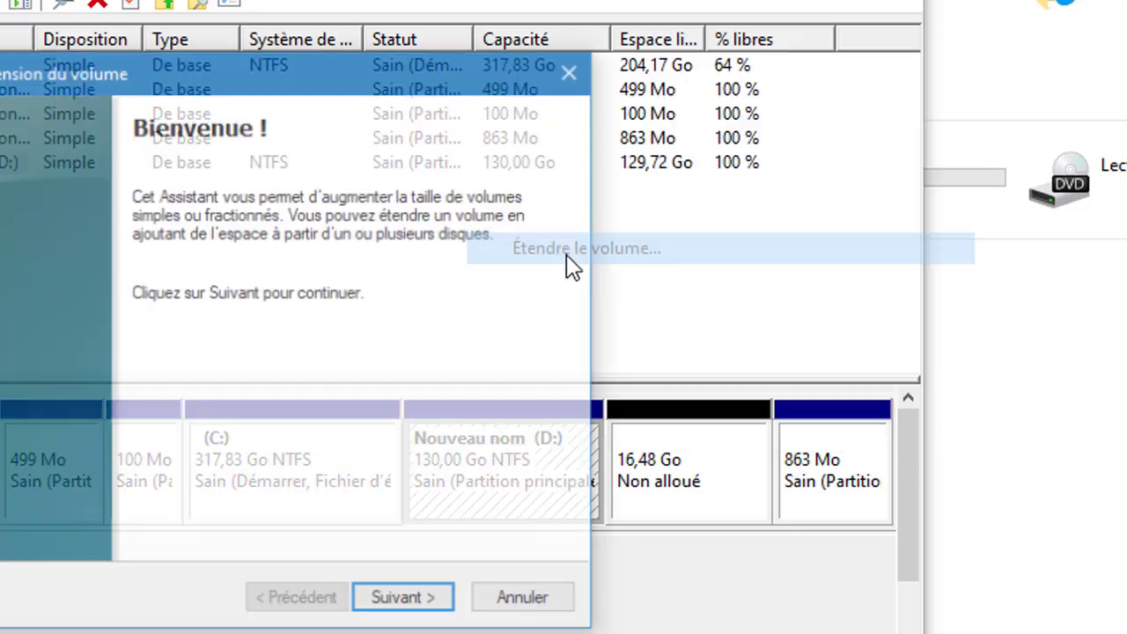
pyautogui.click(403, 604)
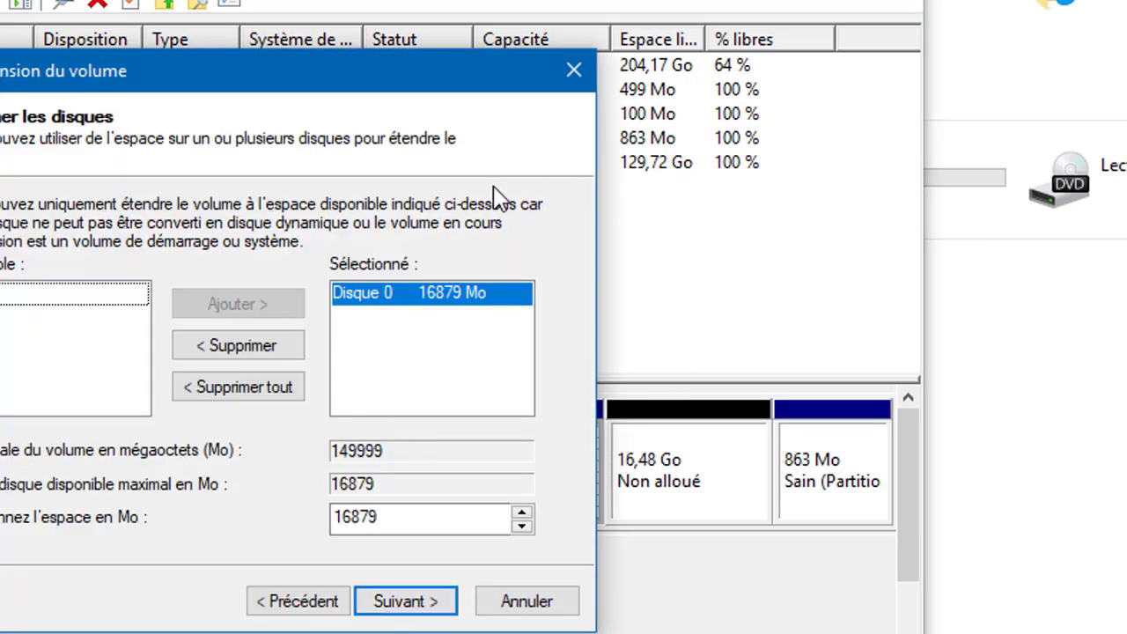
pyautogui.click(404, 608)
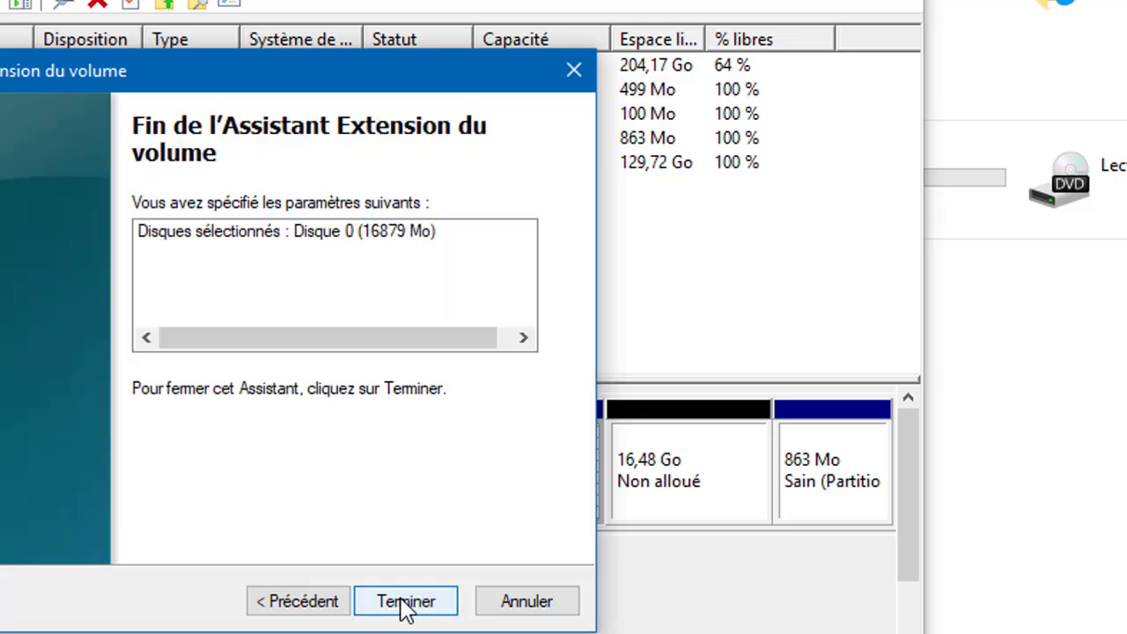
pyautogui.click(404, 606)
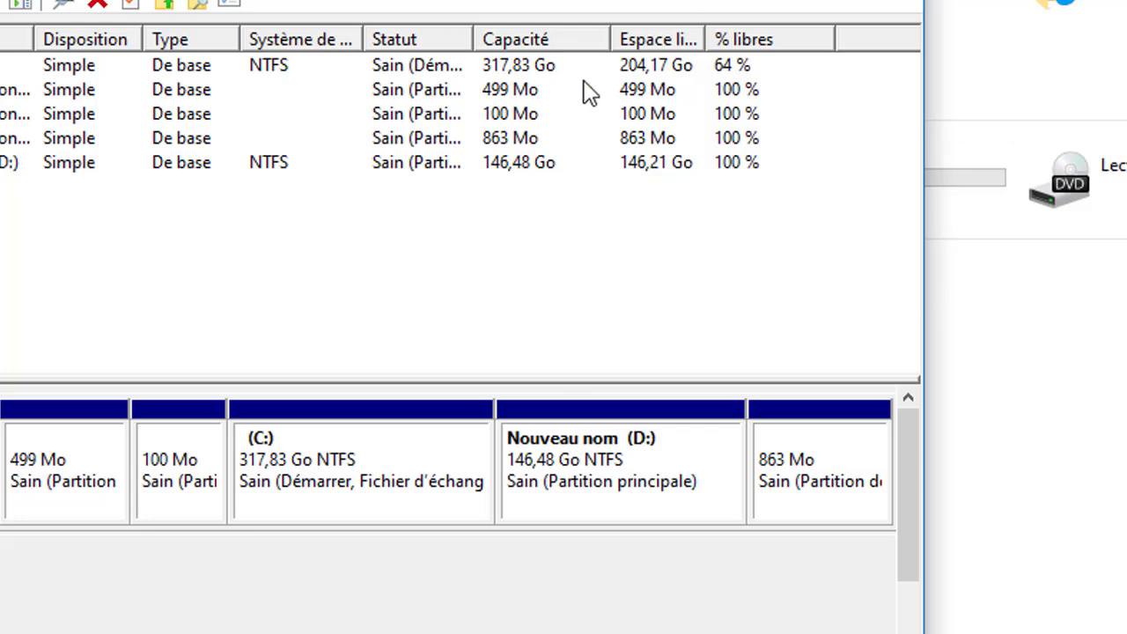
# Step: Shrink the D: volume by 20000 Mo
pyautogui.doubleClick(594, 473)
pyautogui.rightClick(570, 456)
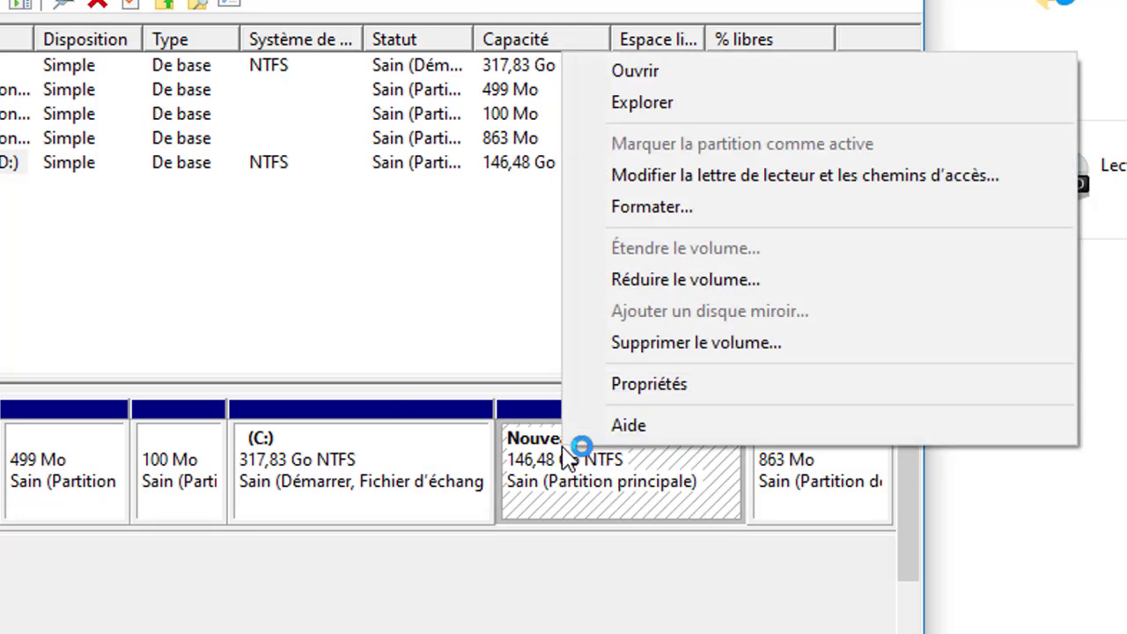
pyautogui.click(675, 289)
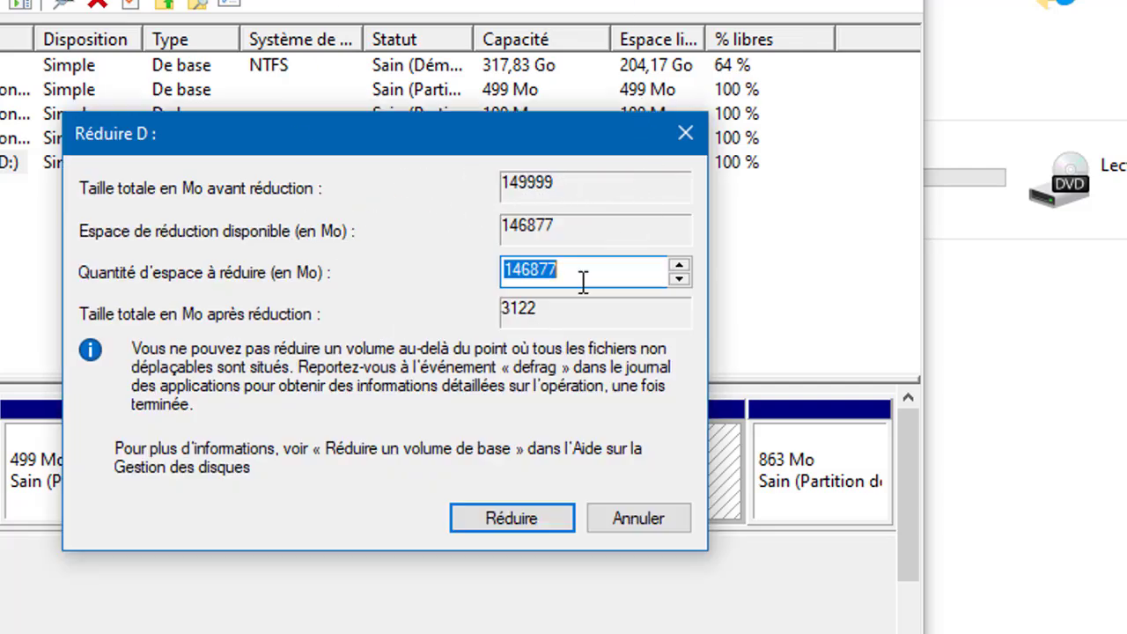
pyautogui.write('2')
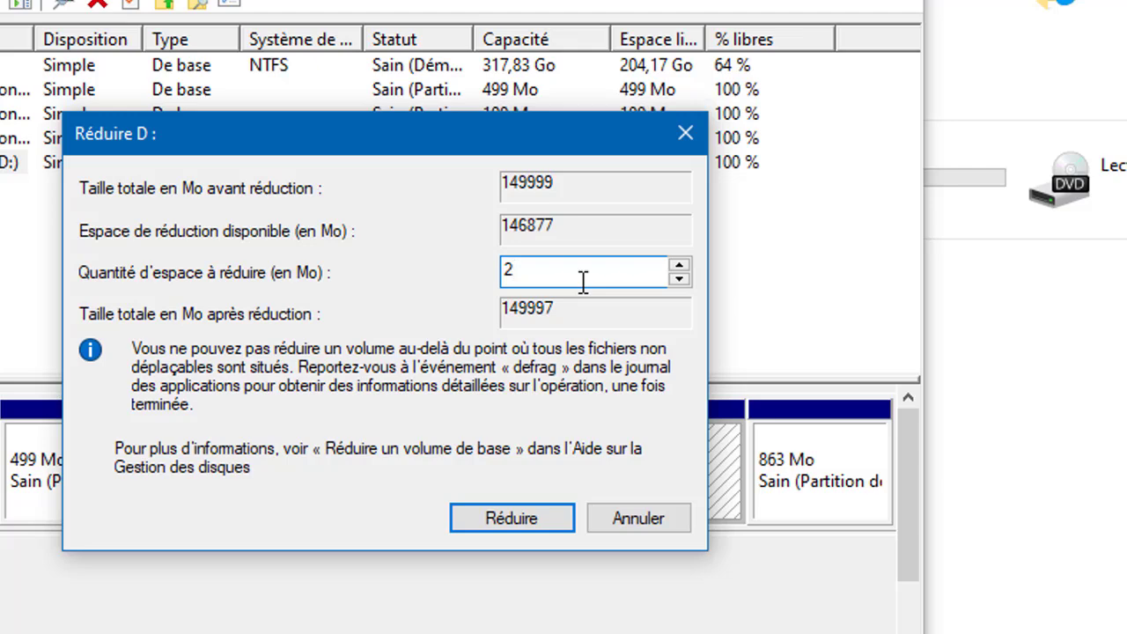
pyautogui.write('0000')
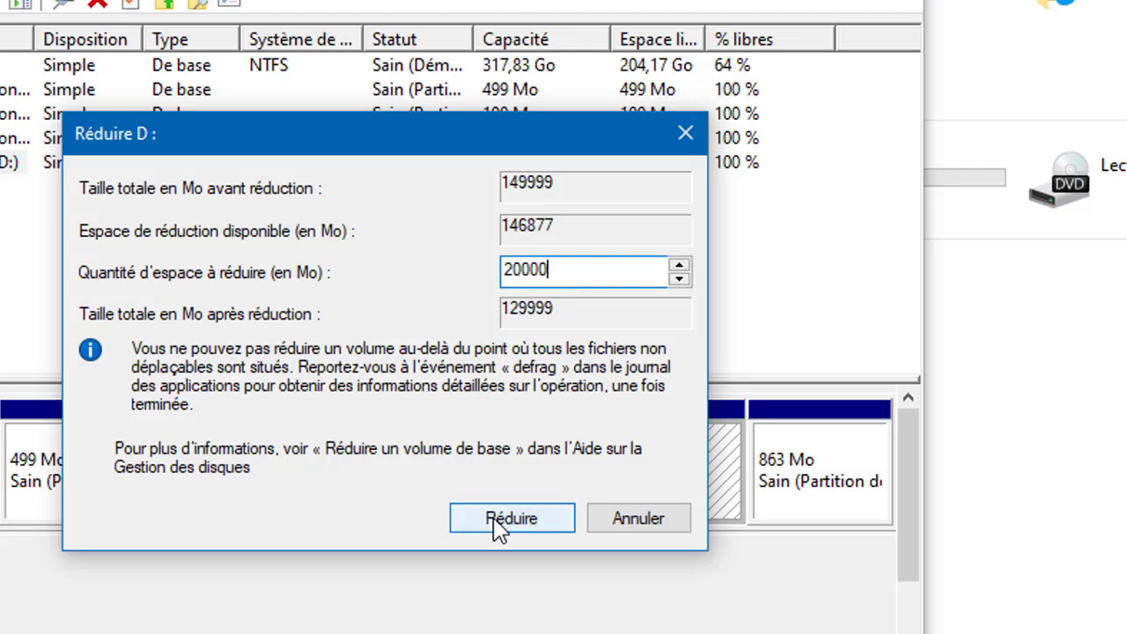
pyautogui.click(498, 521)
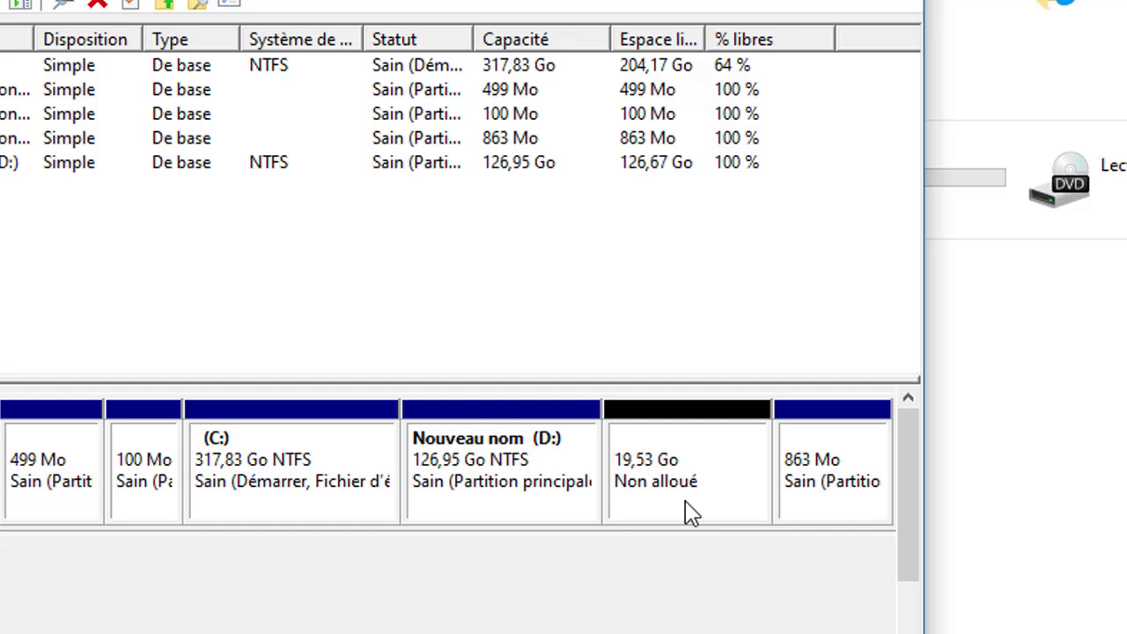
# Step: Create a simple NTFS volume of 20000 Mo in the unallocated space, with drive letter F and default allocation unit size
pyautogui.rightClick(687, 506)
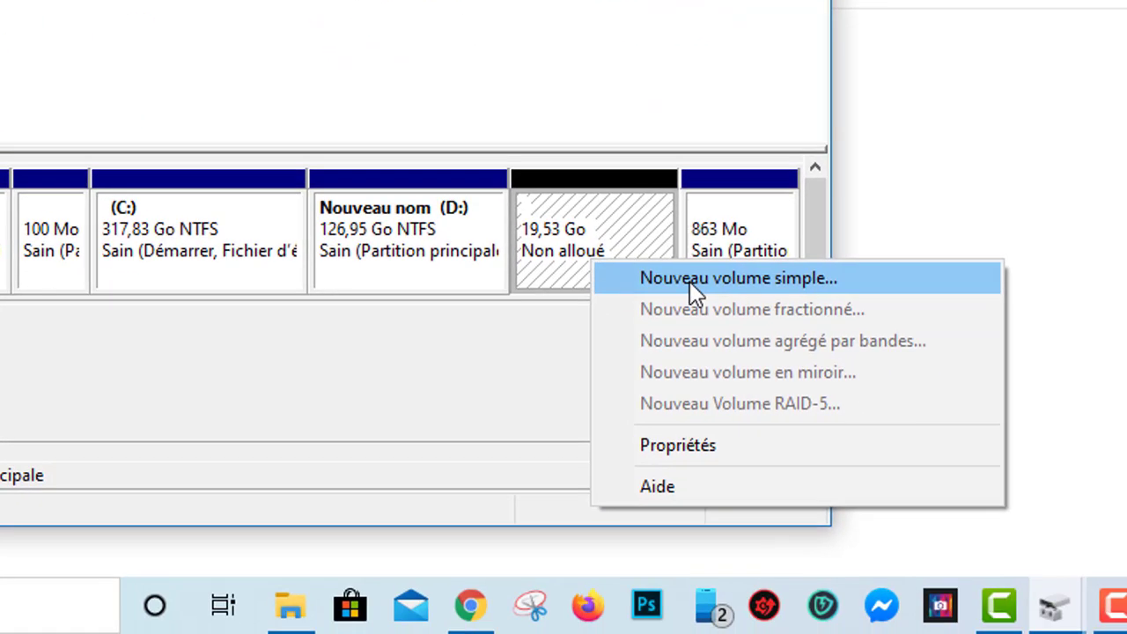
pyautogui.click(689, 281)
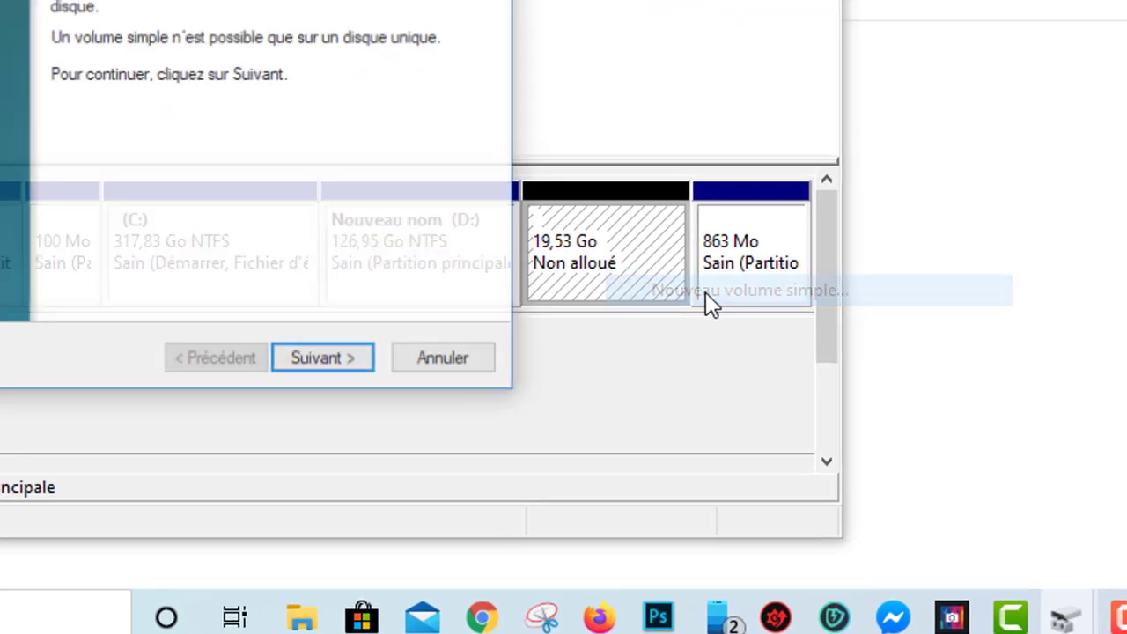
pyautogui.click(308, 344)
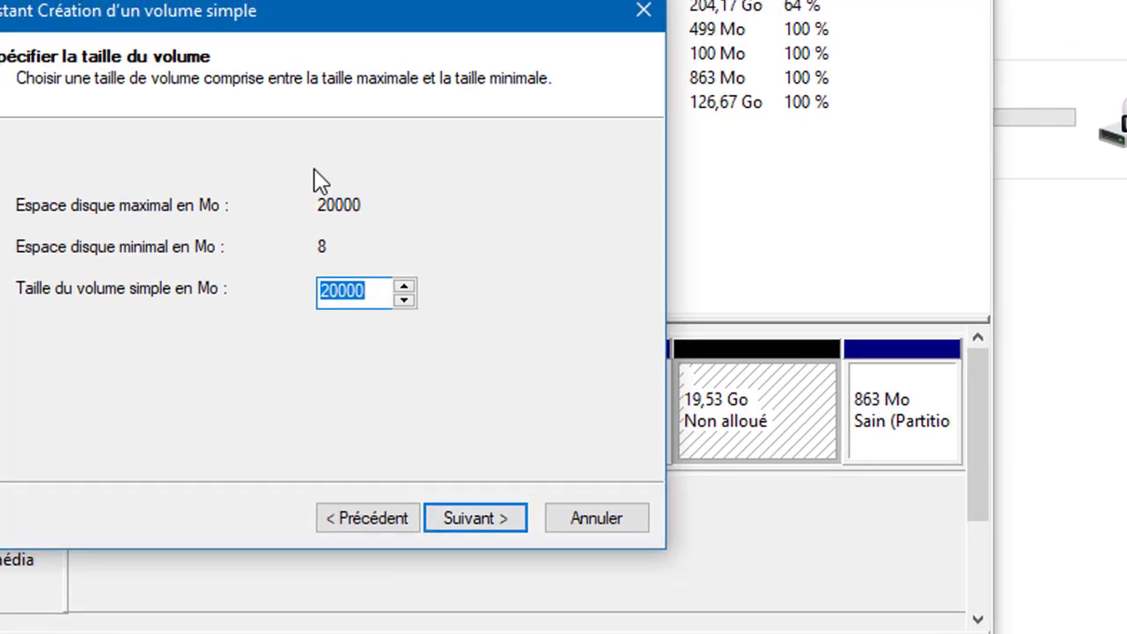
pyautogui.click(473, 528)
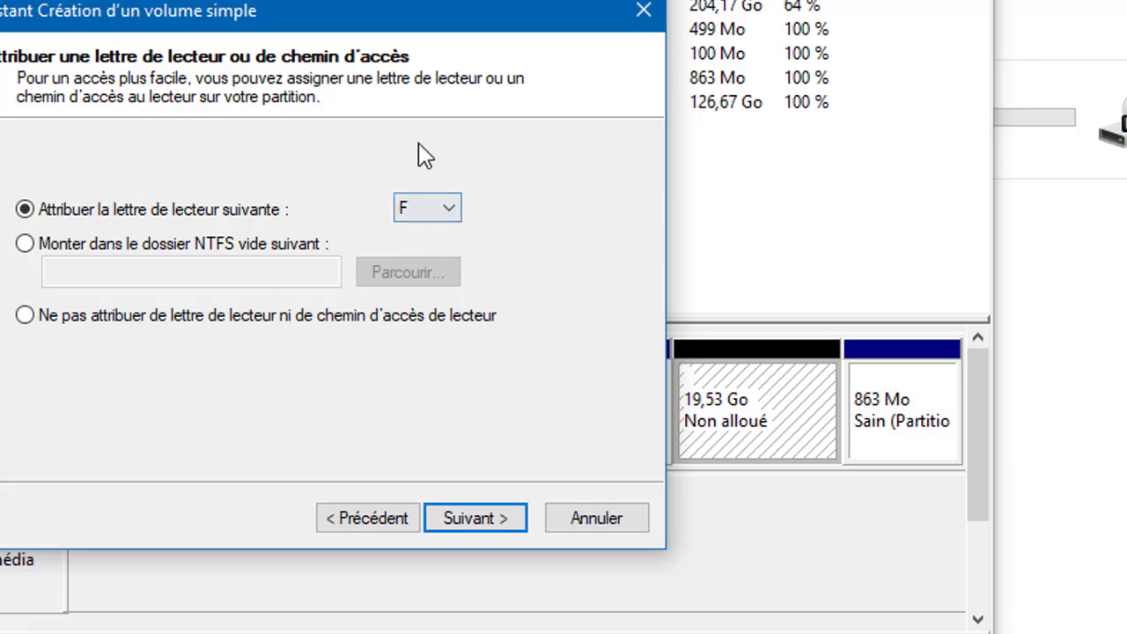
pyautogui.click(457, 212)
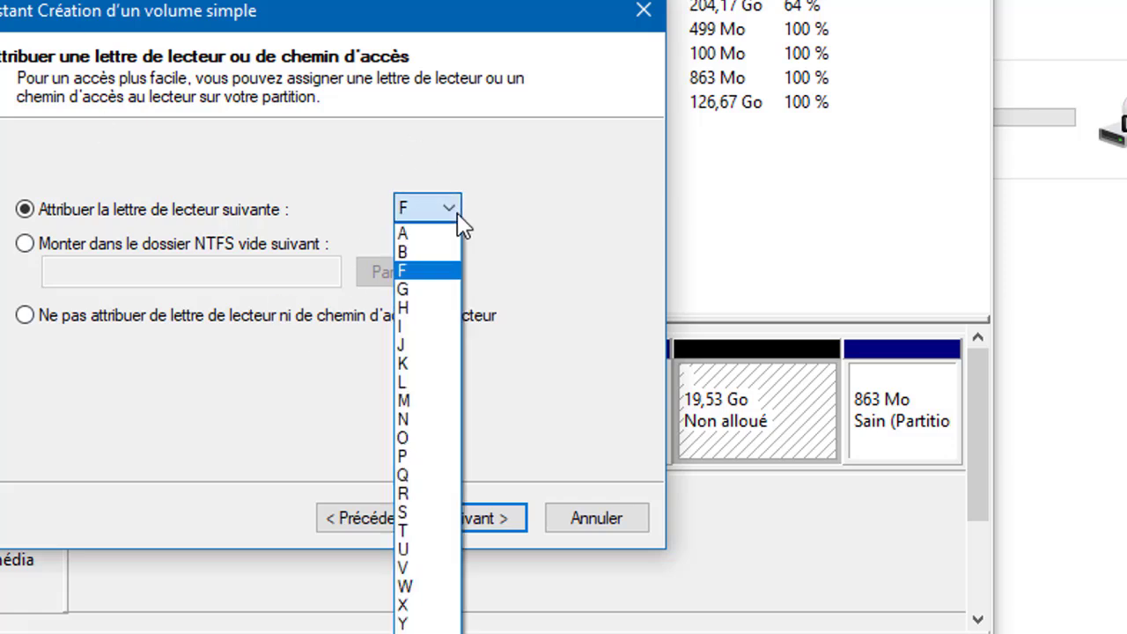
pyautogui.click(410, 271)
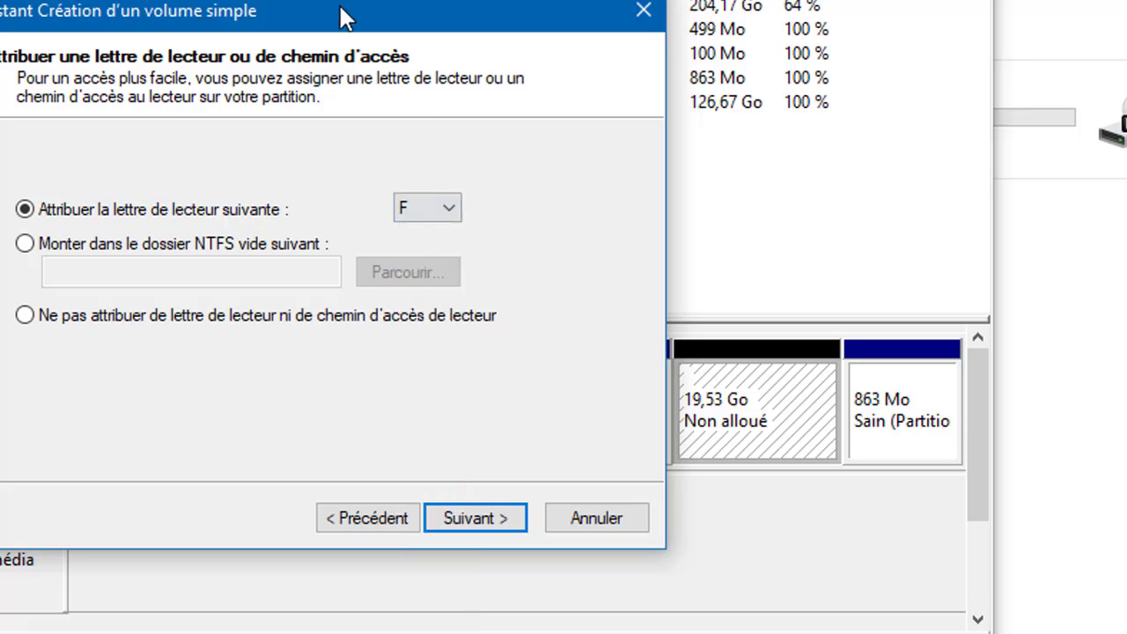
pyautogui.click(473, 519)
pyautogui.click(473, 521)
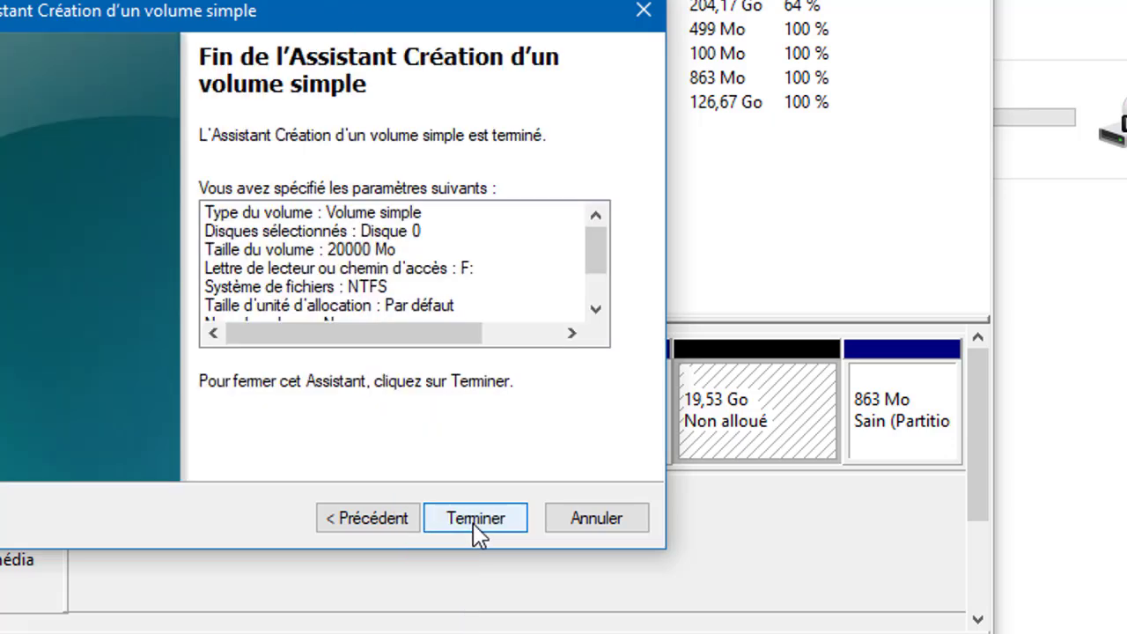
pyautogui.click(474, 521)
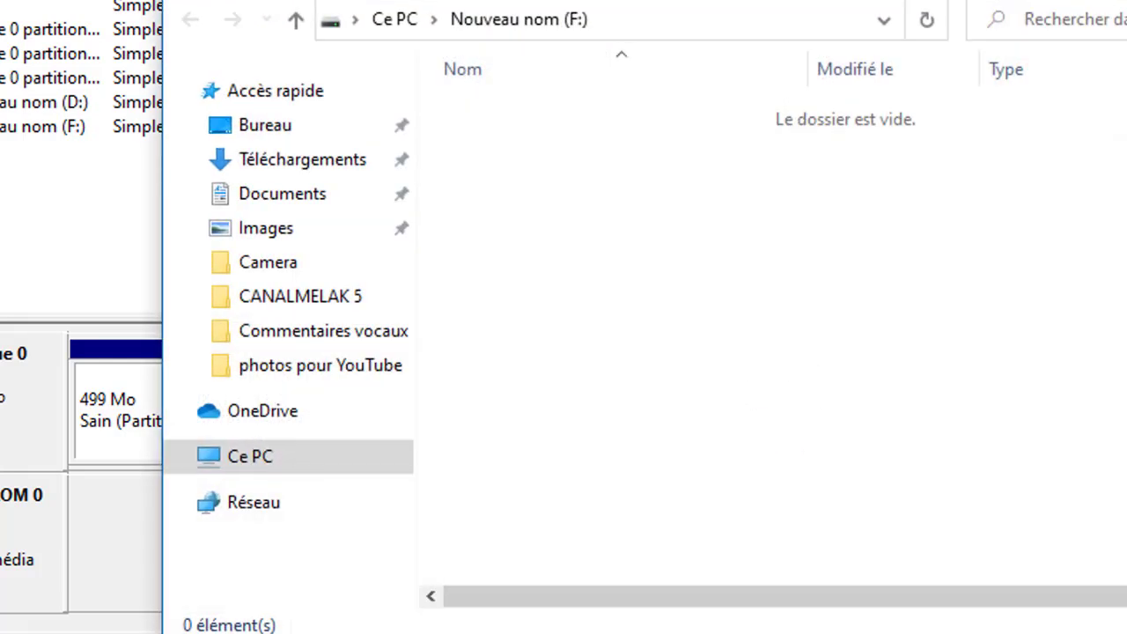
# Step: Check the new F: drive's size and free space in Ce PC, and close the File Explorer window
pyautogui.click(271, 464)
pyautogui.scroll(-2, 669, 402)
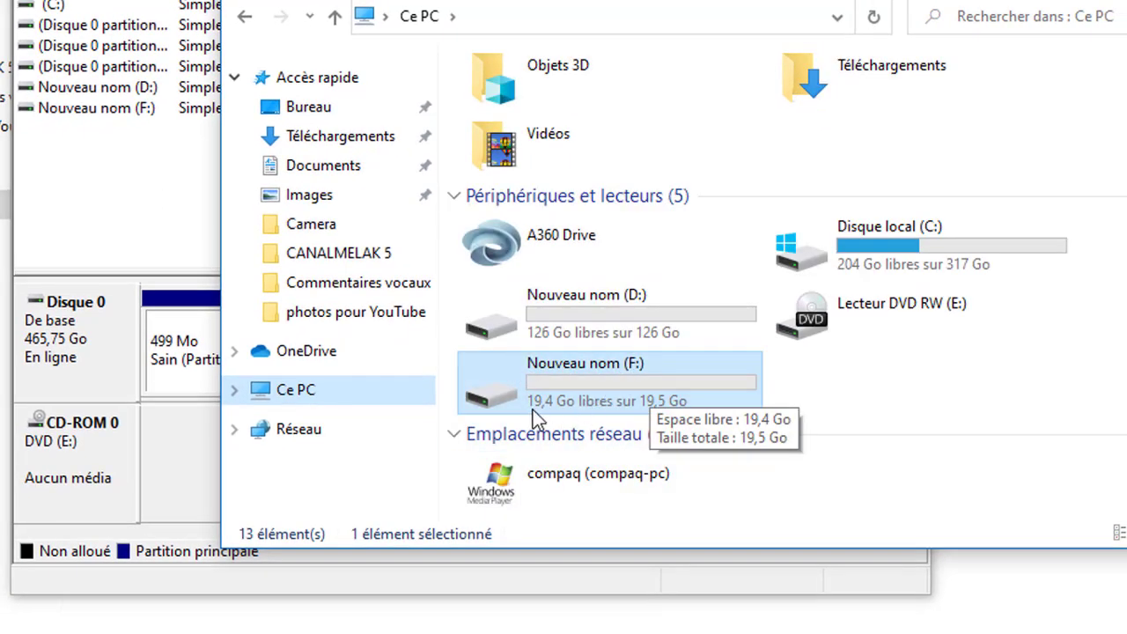
pyautogui.hotkey('alt', 'F4')
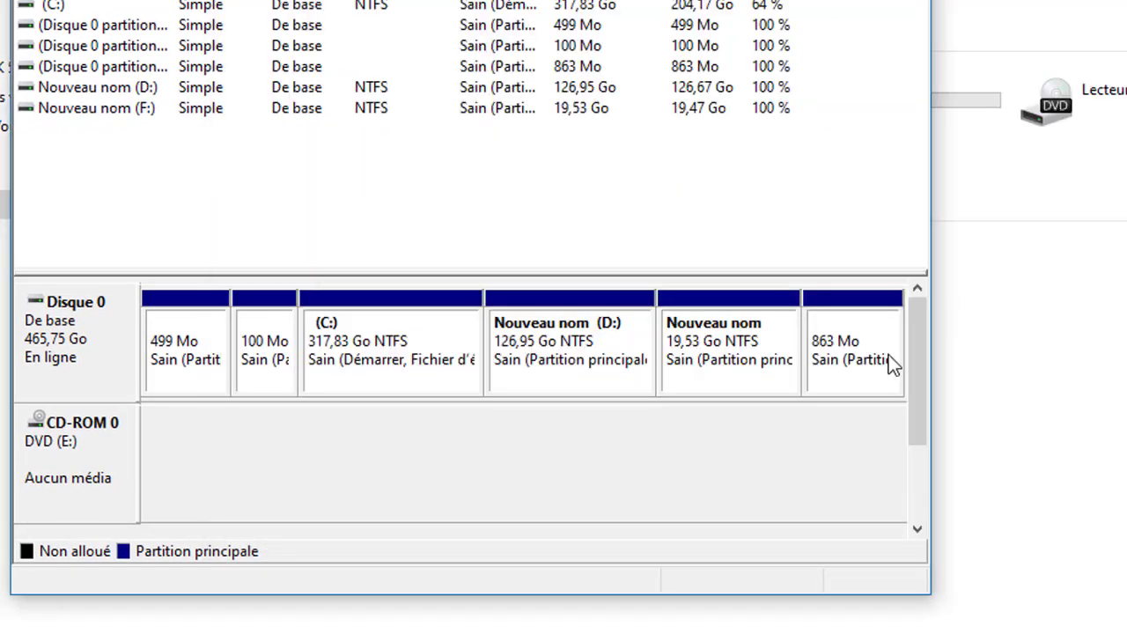
# Step: Format the new F: volume as FAT32 using quick formatting, accepting the erasure of its data
pyautogui.rightClick(704, 333)
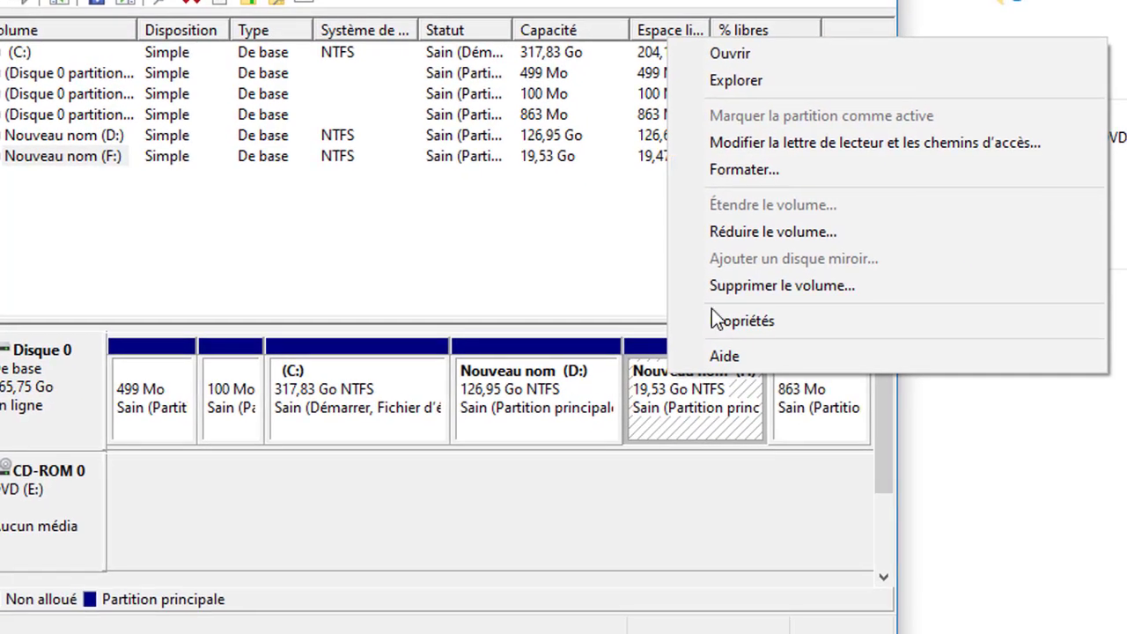
pyautogui.click(774, 120)
pyautogui.click(455, 411)
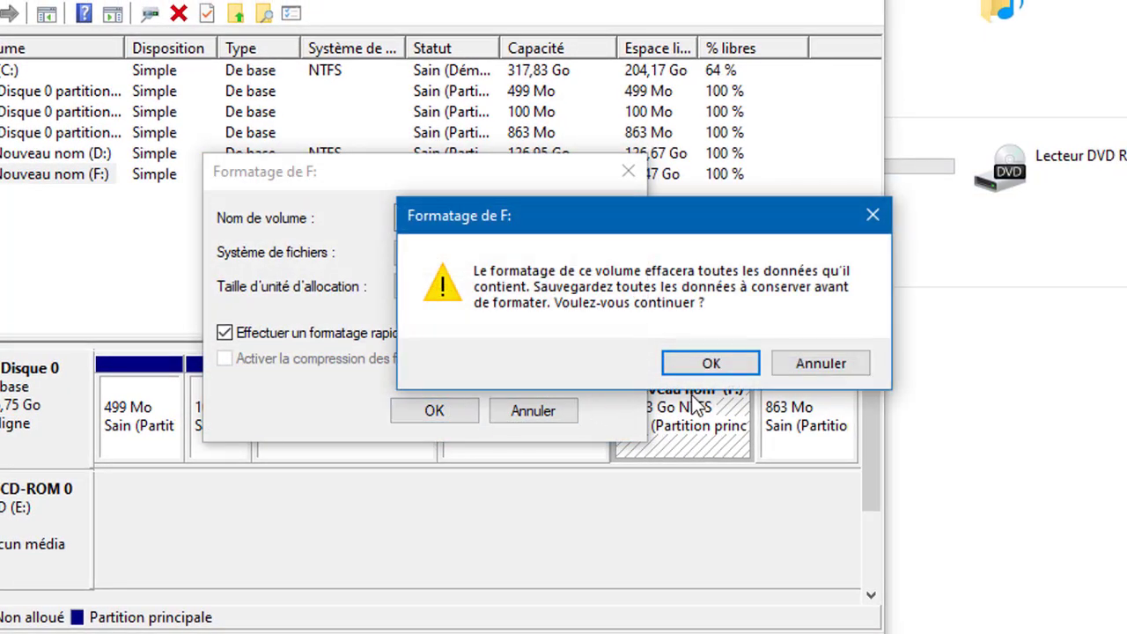
pyautogui.click(714, 364)
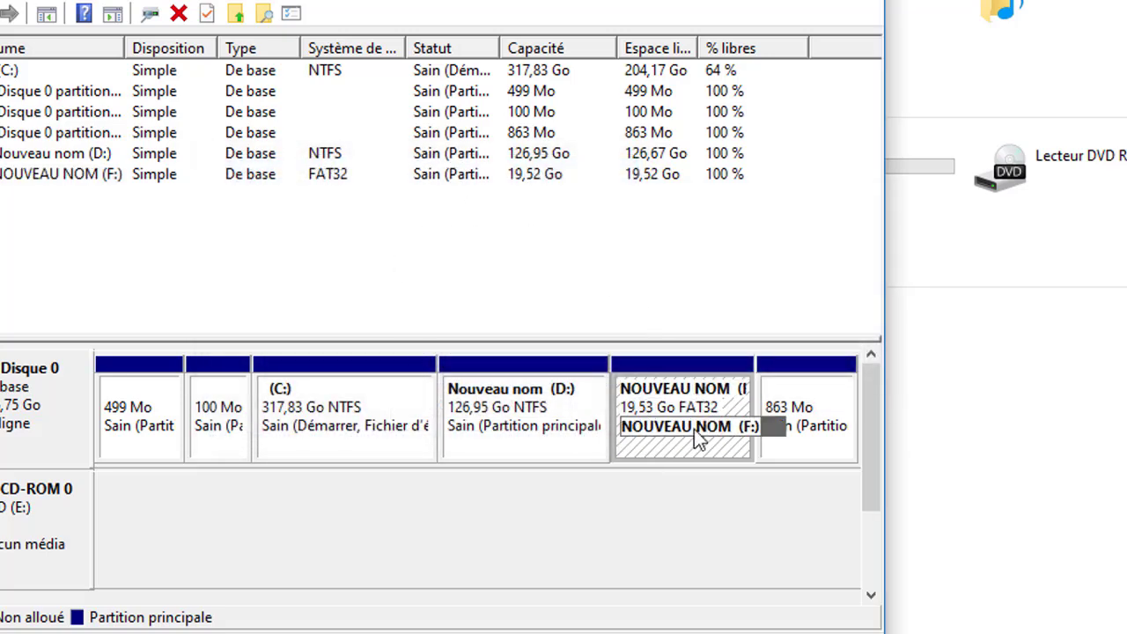